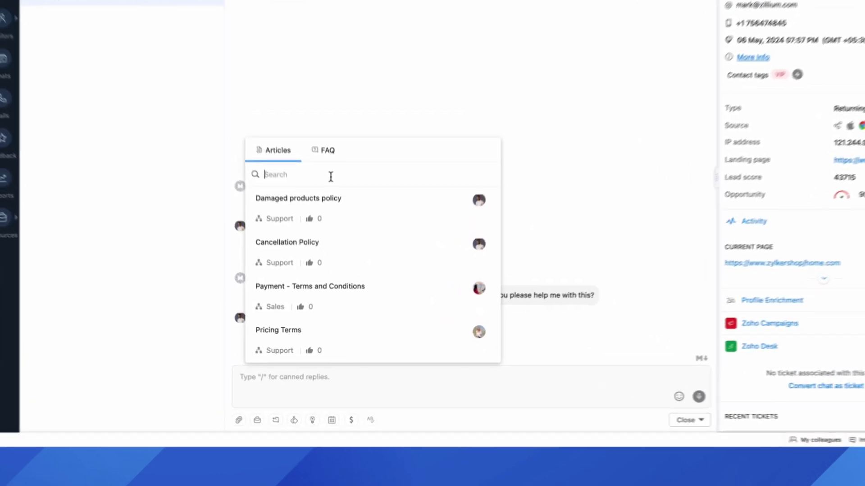
Search the chat's articles for 'can' and share the Cancellation Policy article with the visitor.
type("can")
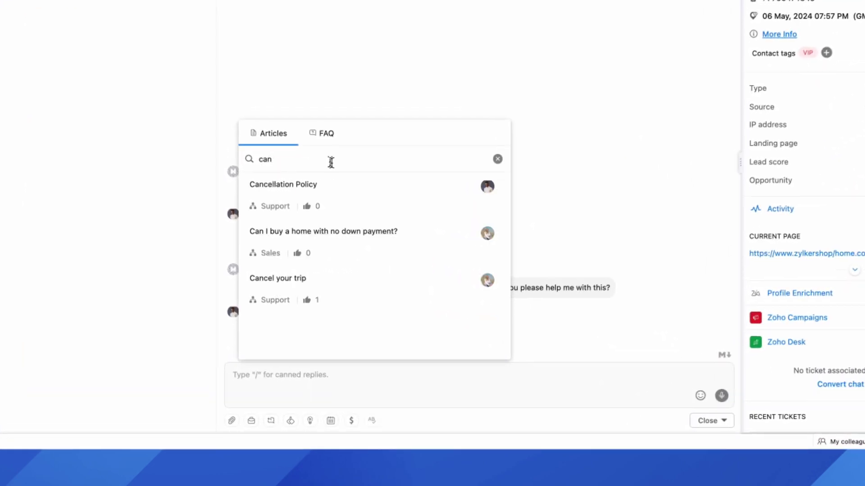
left_click(367, 193)
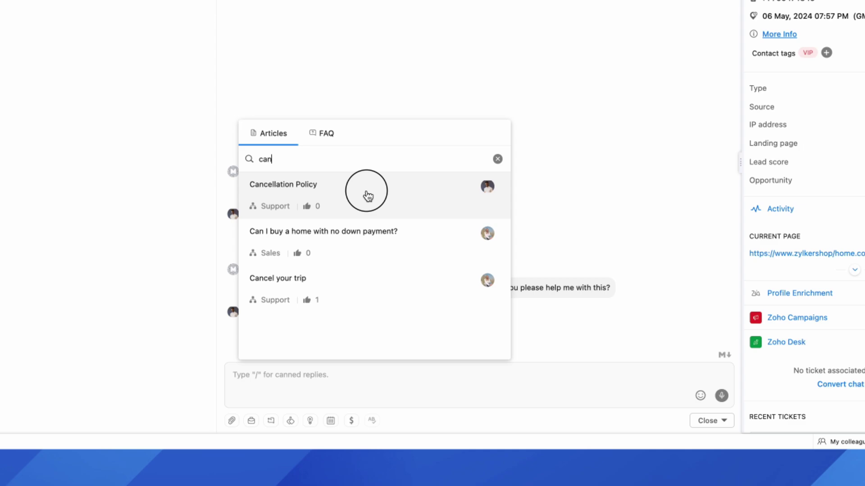
left_click(733, 353)
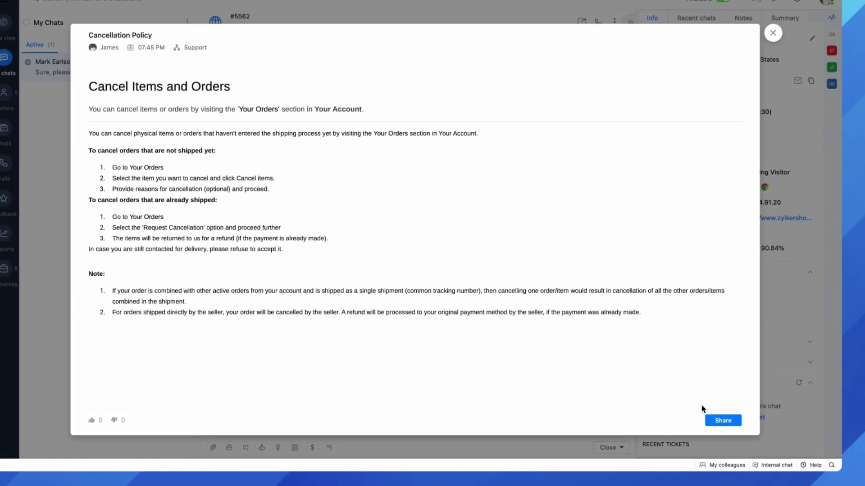
left_click(717, 418)
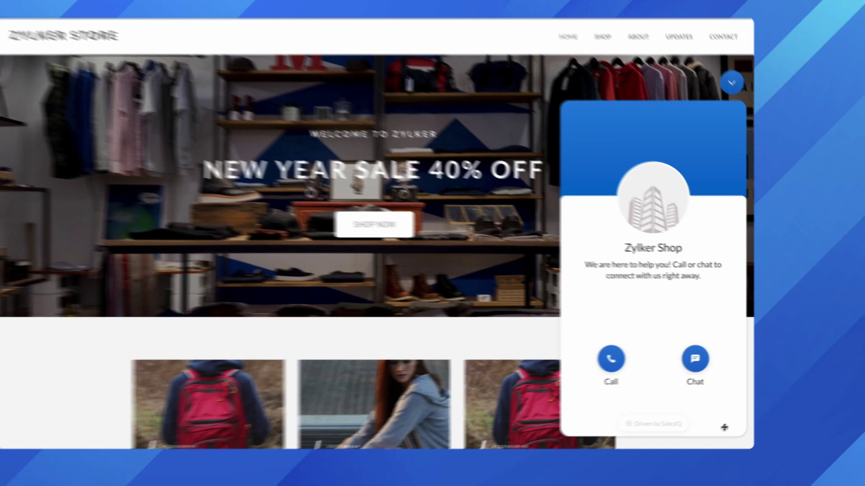
Ask the widget bot 'How to cancel order?' and read through its suggested Cancellation Policy article.
type("order?")
key("Return")
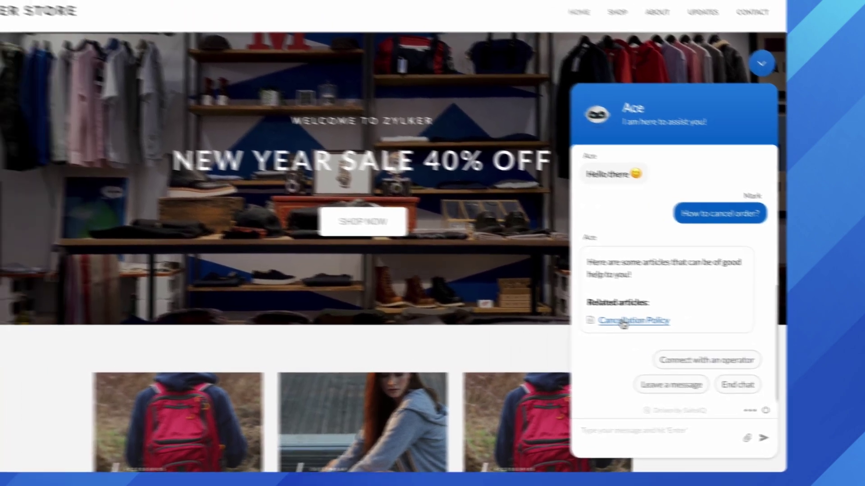
left_click(534, 310)
scroll(452, 309, "down", 1)
scroll(452, 308, "down", 4)
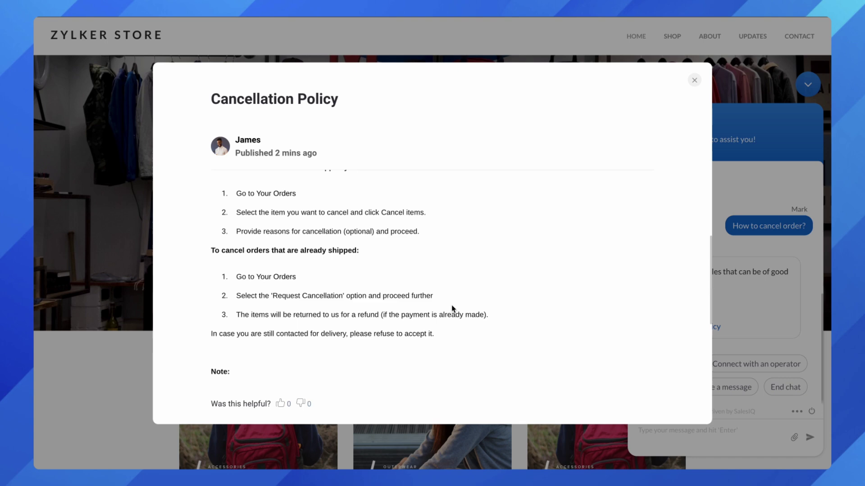
scroll(452, 308, "down", 3)
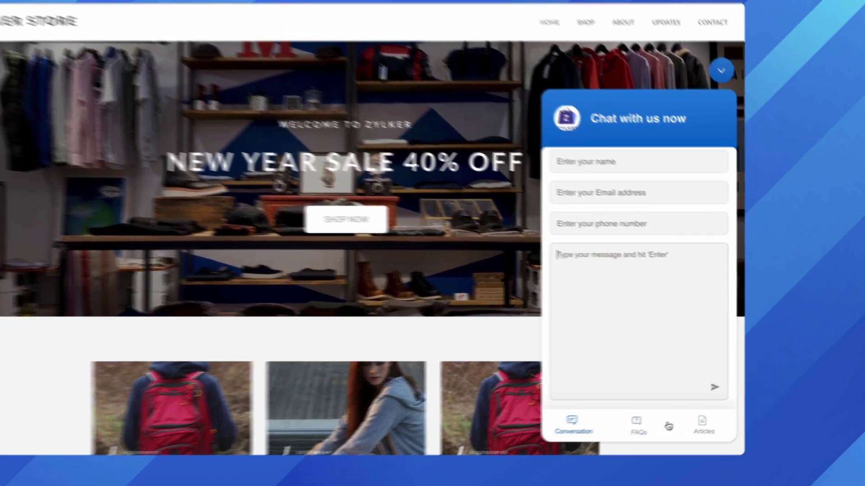
Read Zylker's Return Policy from the widget's Return & Refunds article category.
left_click(740, 412)
left_click(647, 149)
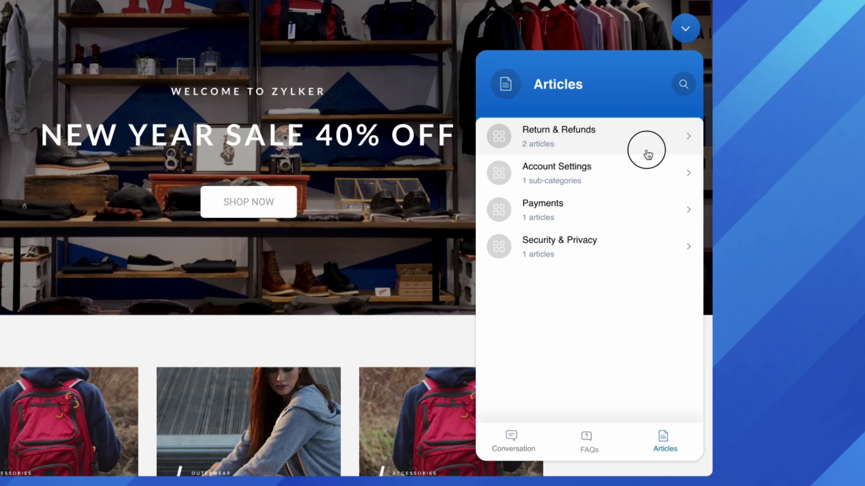
left_click(585, 171)
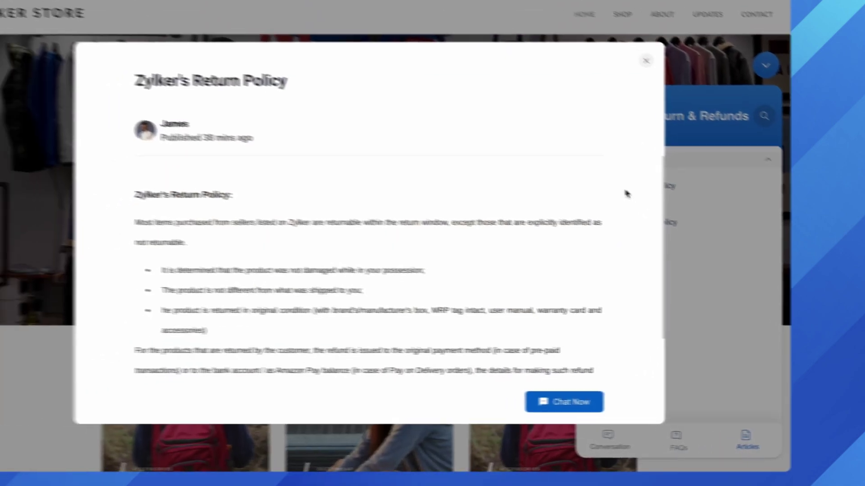
scroll(439, 261, "up", 1)
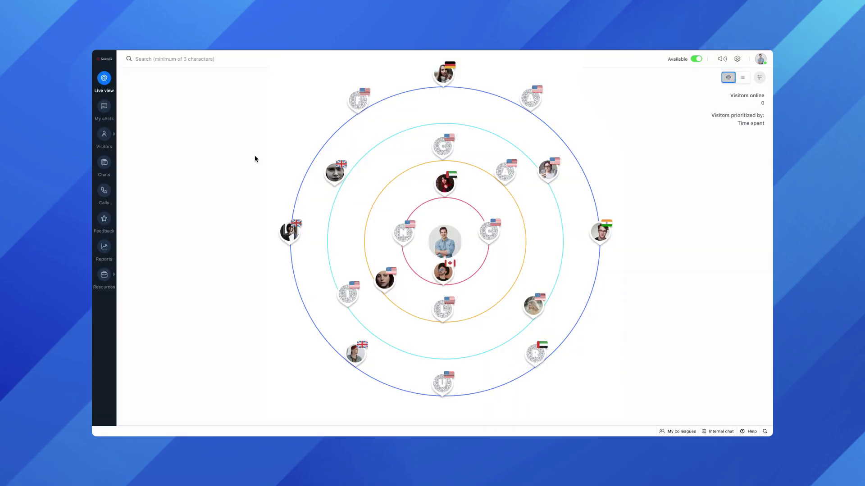
Add a Resources article titled 'Cancellation Policy' with subtitle 'How to cancel order?'.
left_click(104, 275)
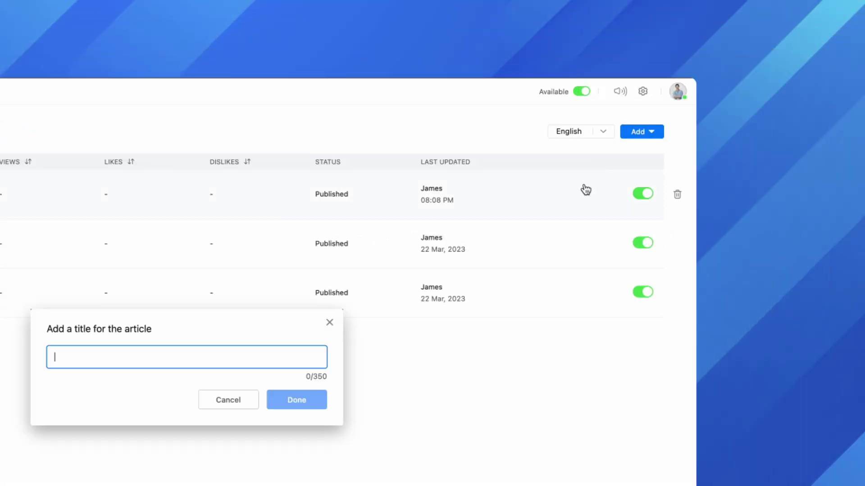
type("Can")
type("cellation Policy")
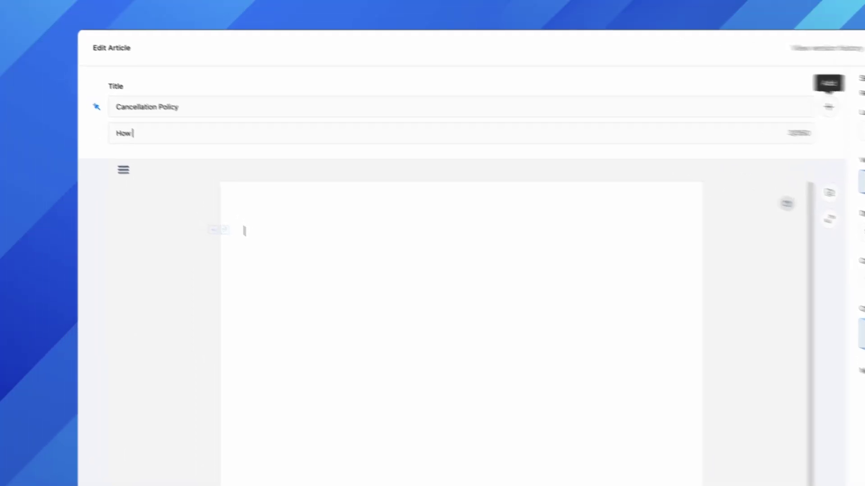
type("to cancel order?")
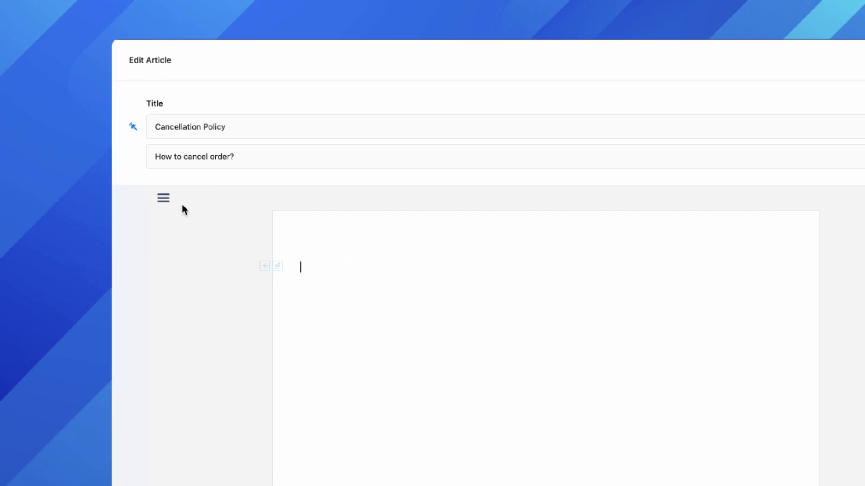
left_click(167, 200)
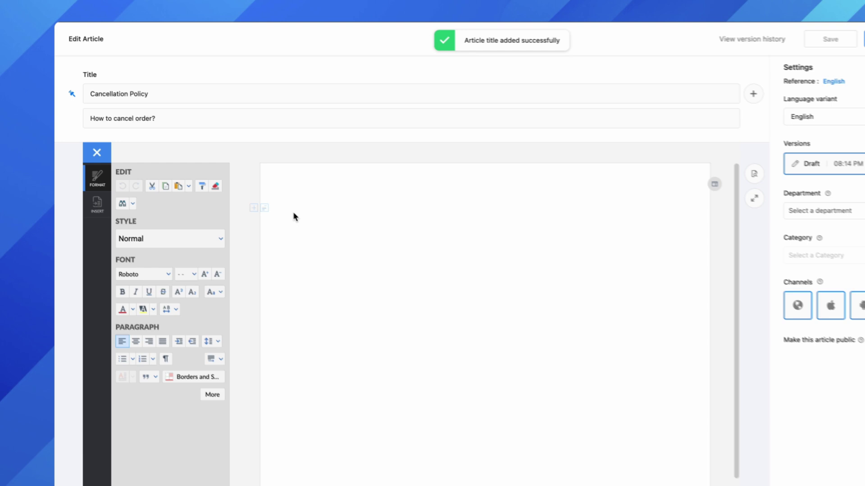
Paste the Cancel Items and Orders body text; set department Support and category Return & Refunds.
key("ctrl+v")
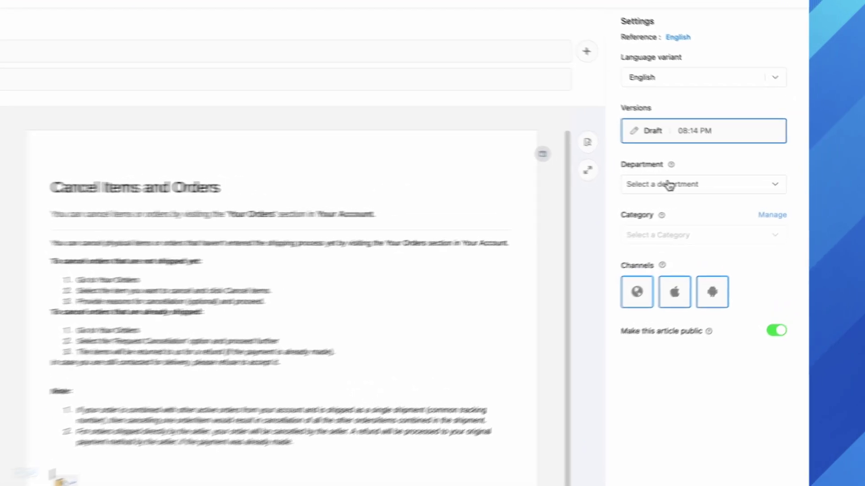
left_click(727, 185)
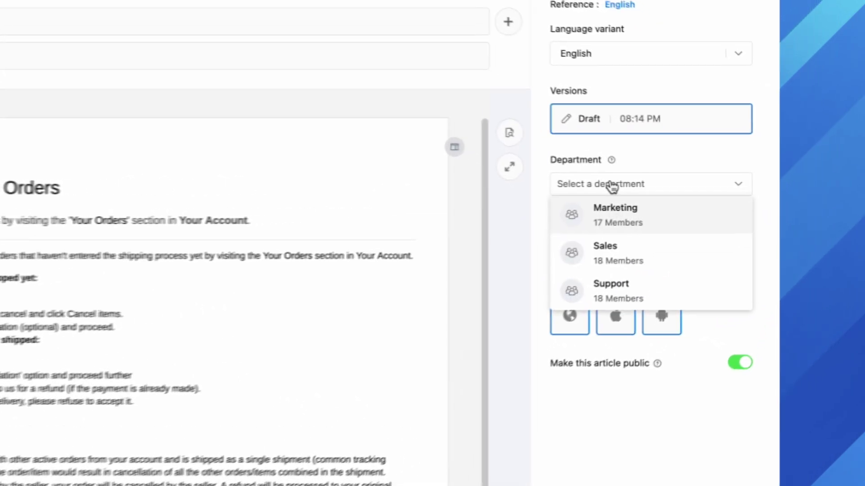
left_click(612, 291)
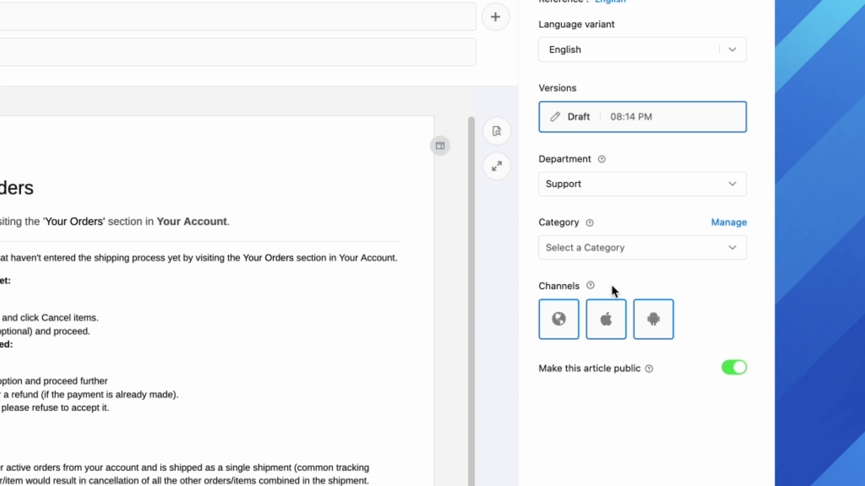
left_click(638, 251)
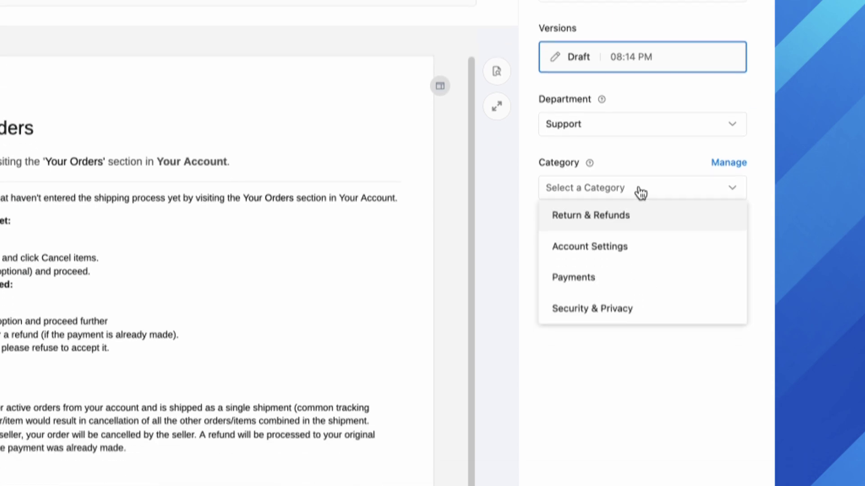
left_click(641, 193)
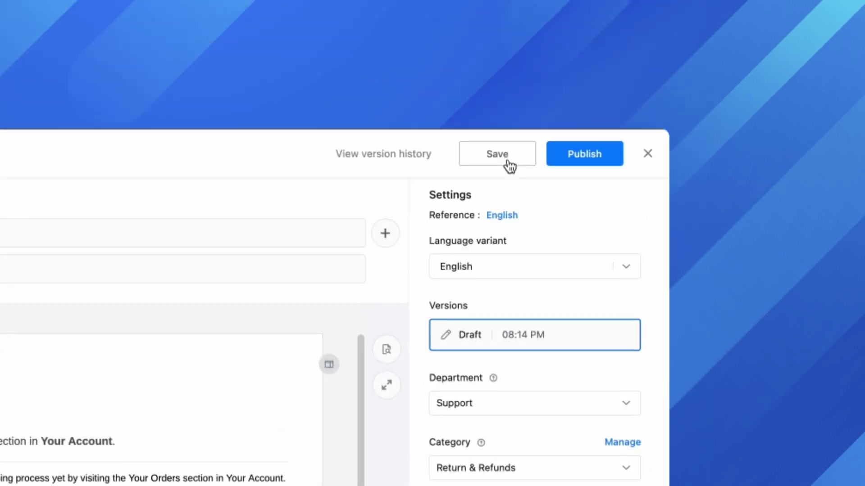
Save the Cancellation Policy article from the Edit Article dialog.
left_click(502, 157)
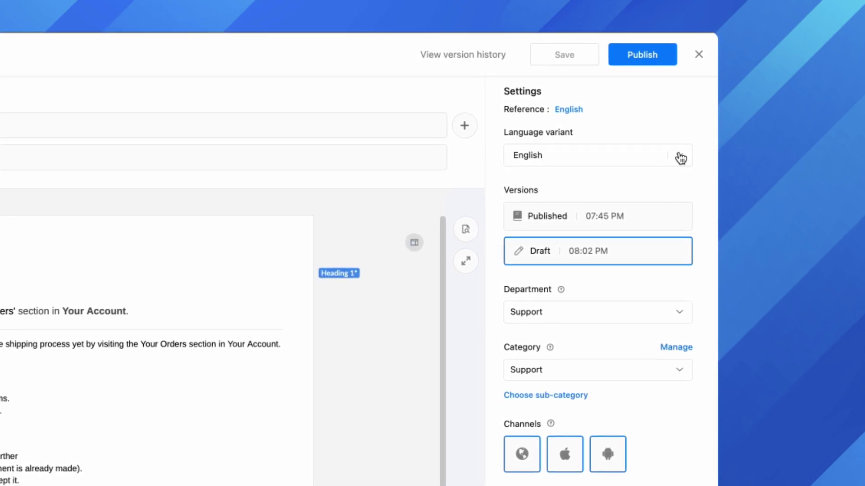
Add a French variant of the article and view the English reference for comparison.
left_click(680, 135)
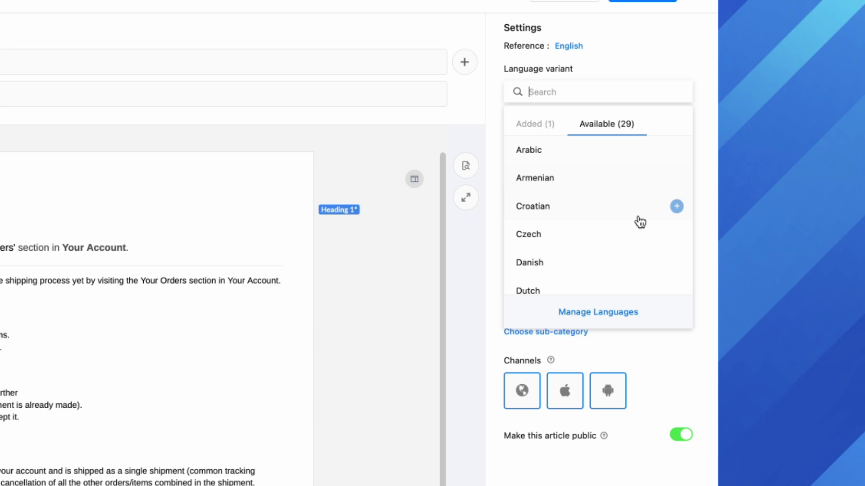
scroll(643, 270, "down", 3)
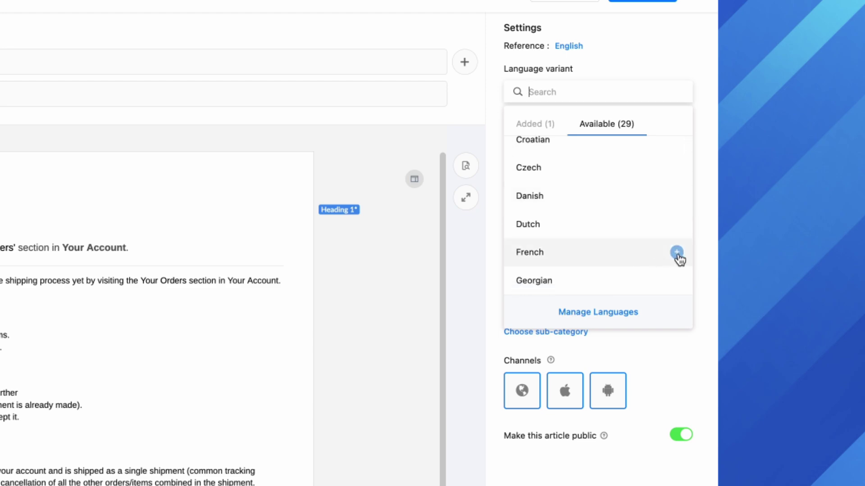
left_click(677, 252)
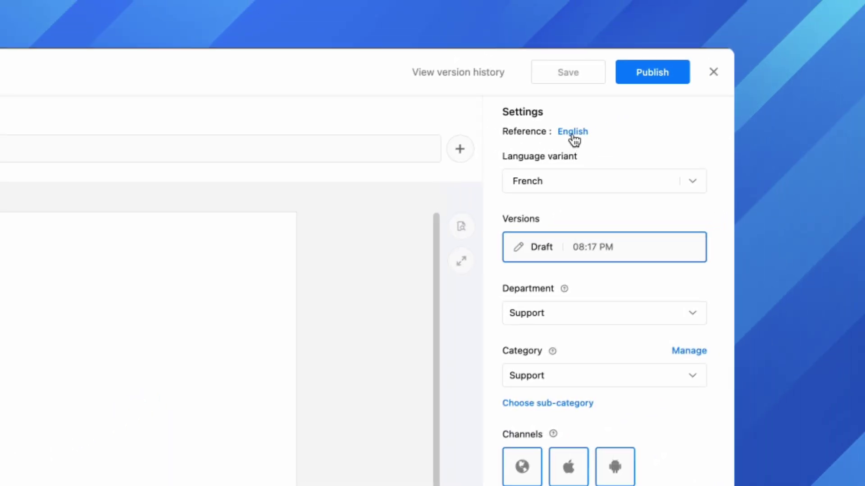
left_click(575, 132)
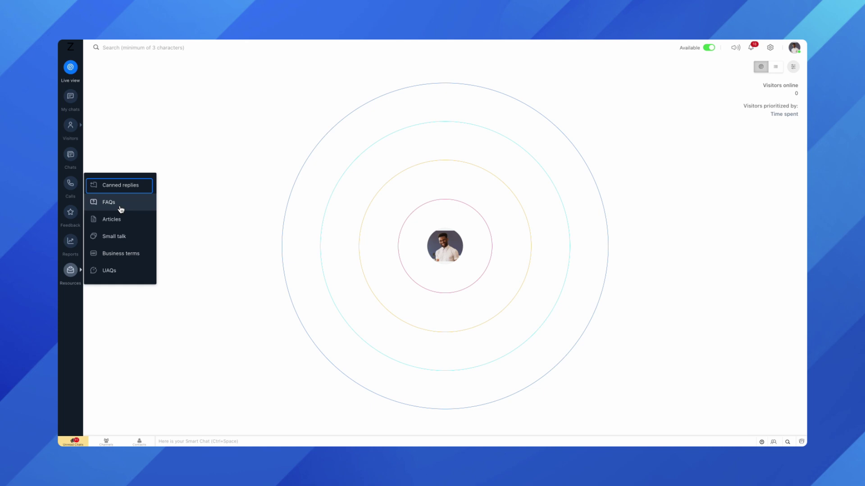
left_click(121, 208)
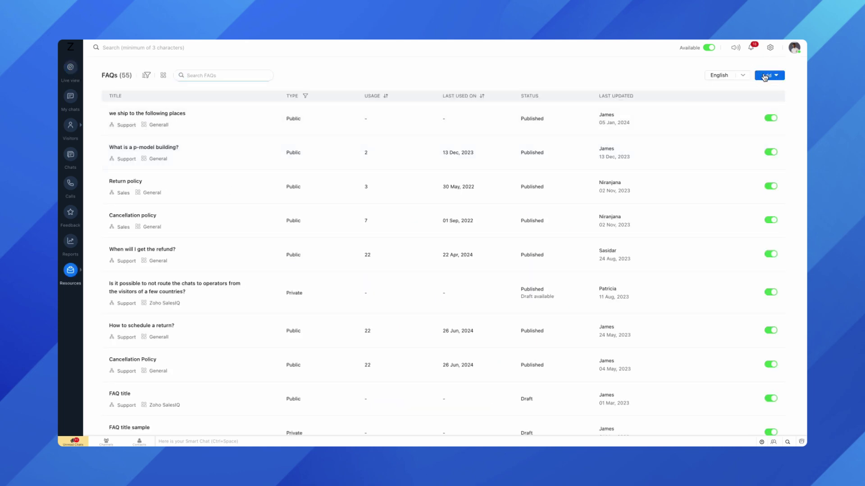
left_click(764, 92)
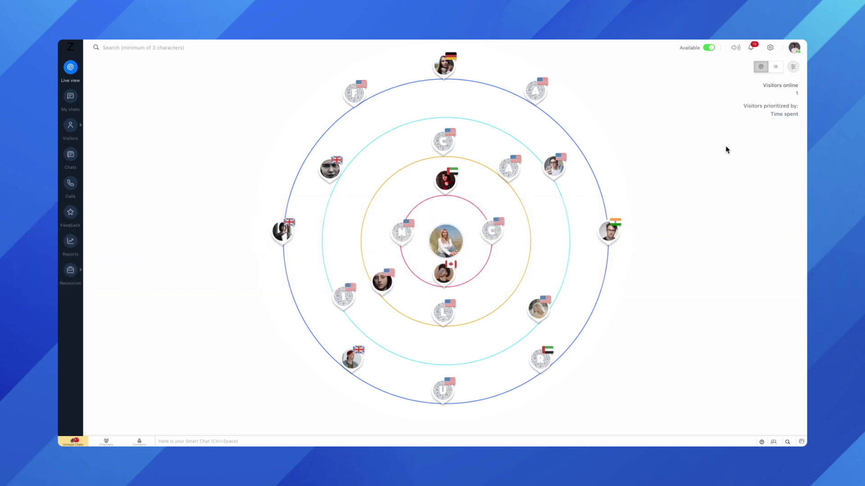
Enable 'Sync the Zoho Desk knowledgebase' in the Zoho Desk integration configurations.
left_click(770, 48)
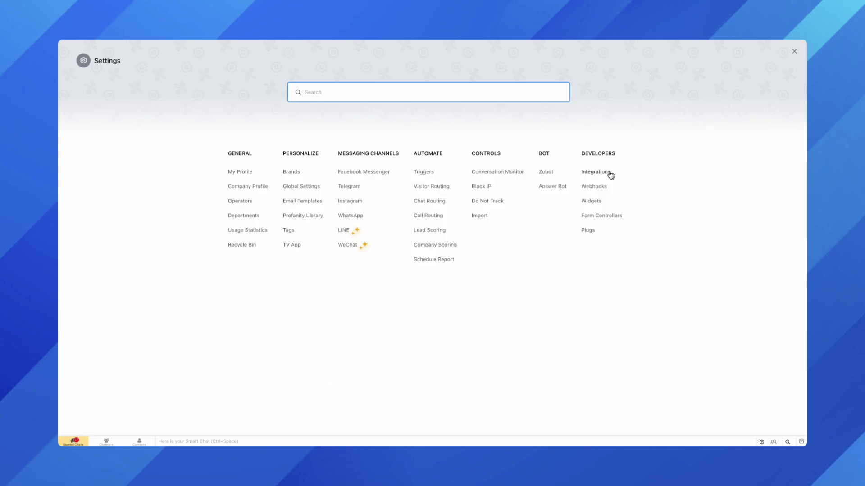
left_click(596, 172)
left_click(99, 244)
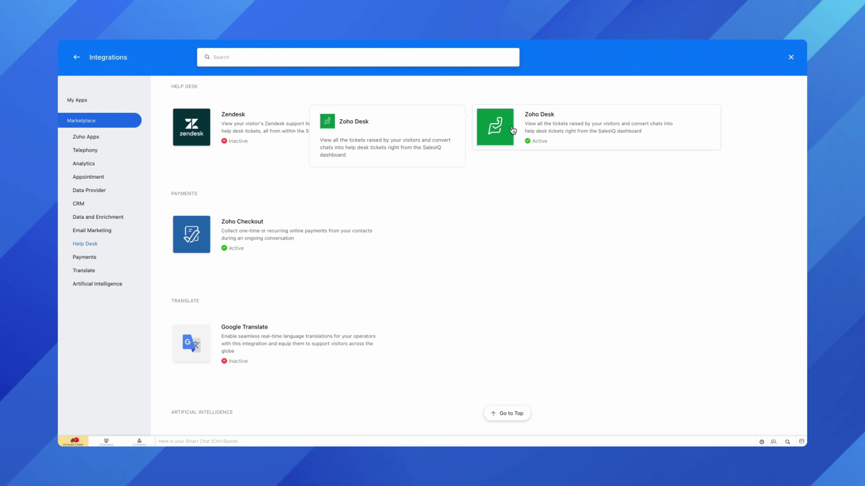
left_click(513, 131)
left_click(386, 257)
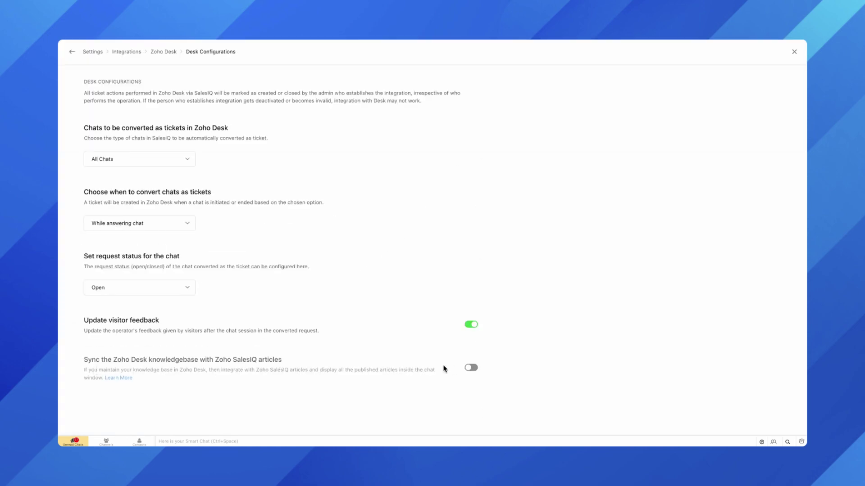
left_click(470, 369)
scroll(468, 371, "down", 4)
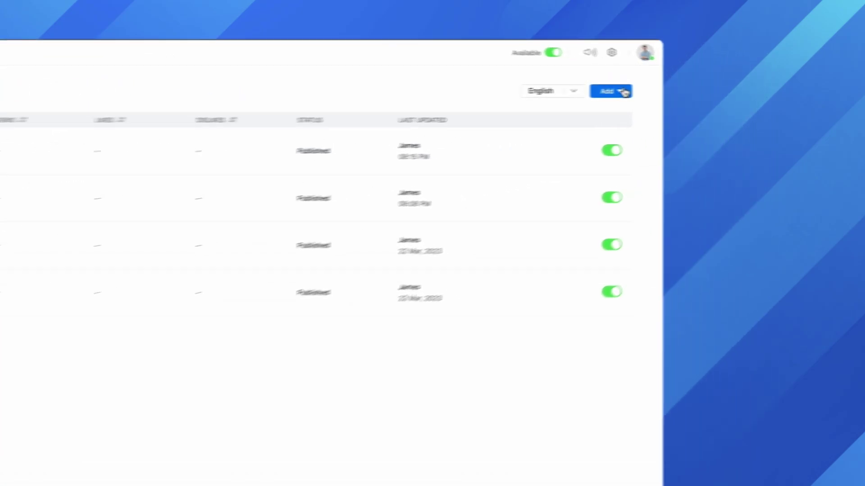
Show the Compose and Import options under the articles list's Add menu.
left_click(743, 85)
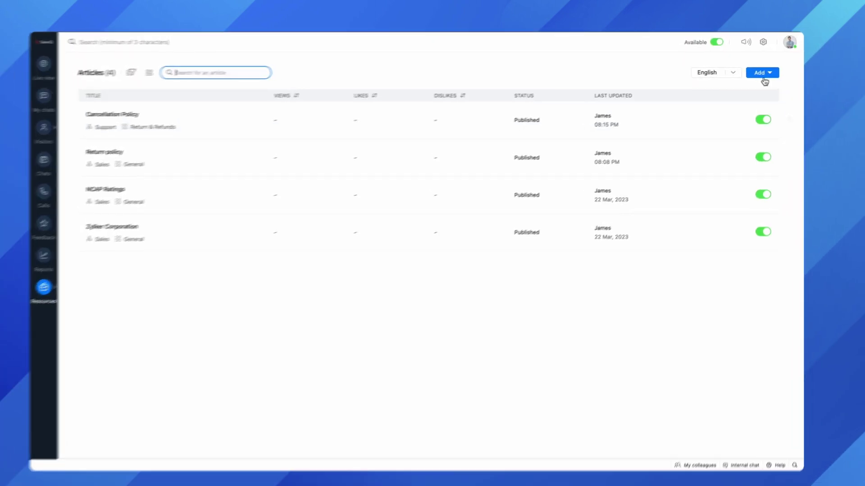
left_click(767, 70)
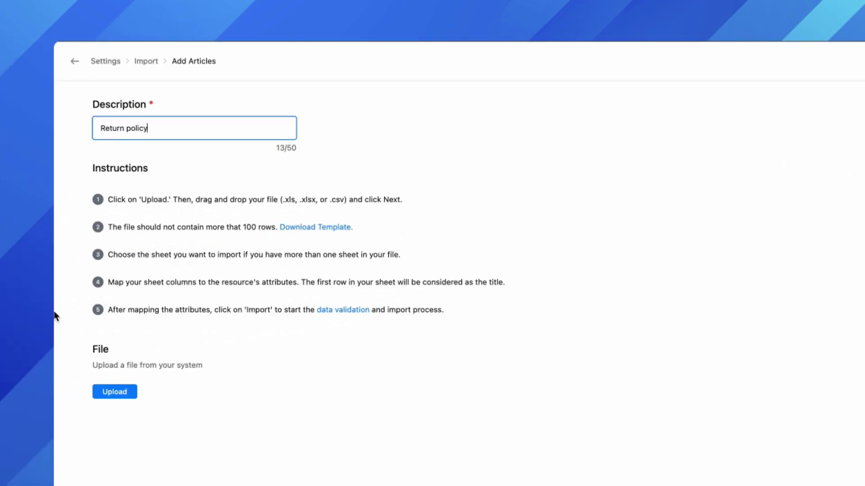
Upload Support Articles_Support Articles.csv from the computer and attach it to the import.
left_click(114, 392)
left_click(434, 275)
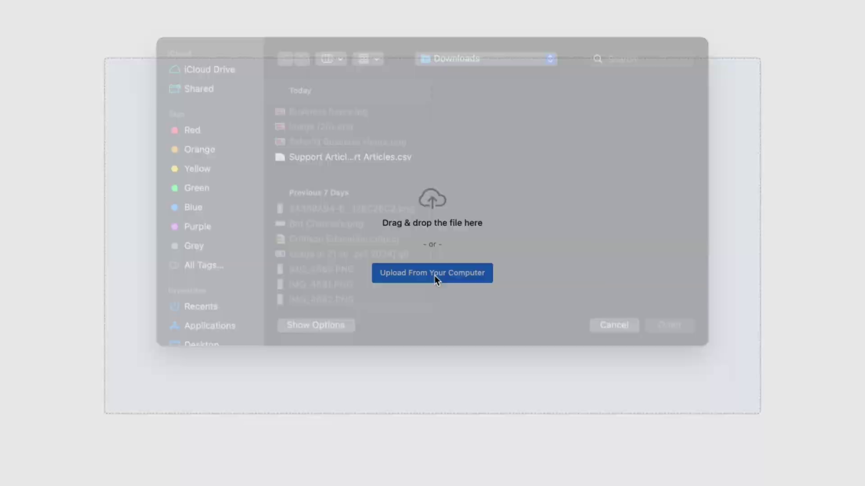
left_click(368, 179)
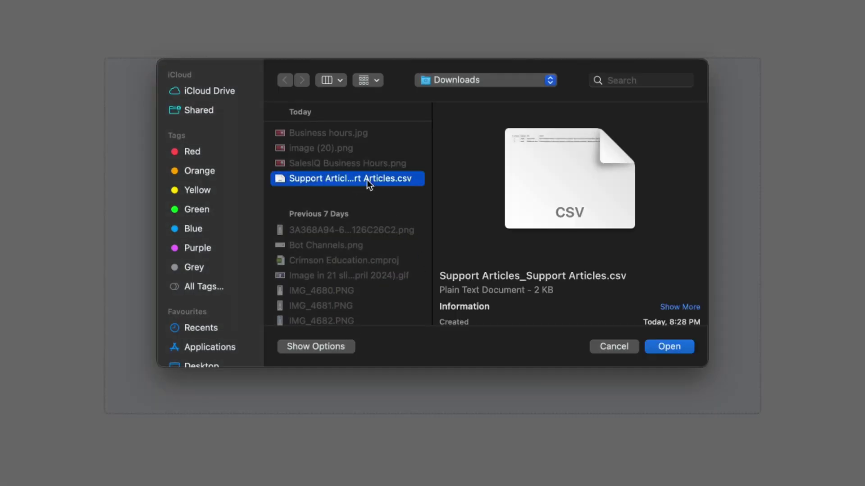
left_click(658, 347)
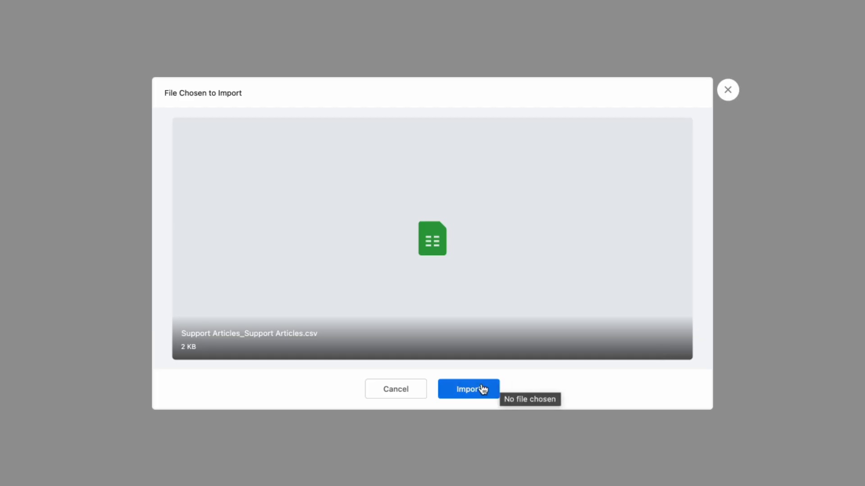
left_click(481, 389)
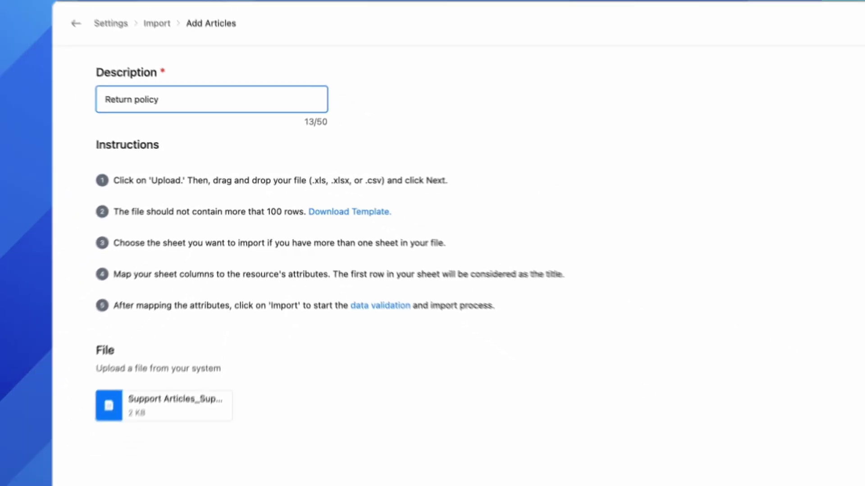
Validate and import the seven CSV articles, keeping the attribute mapping and sheet Status.
left_click(634, 345)
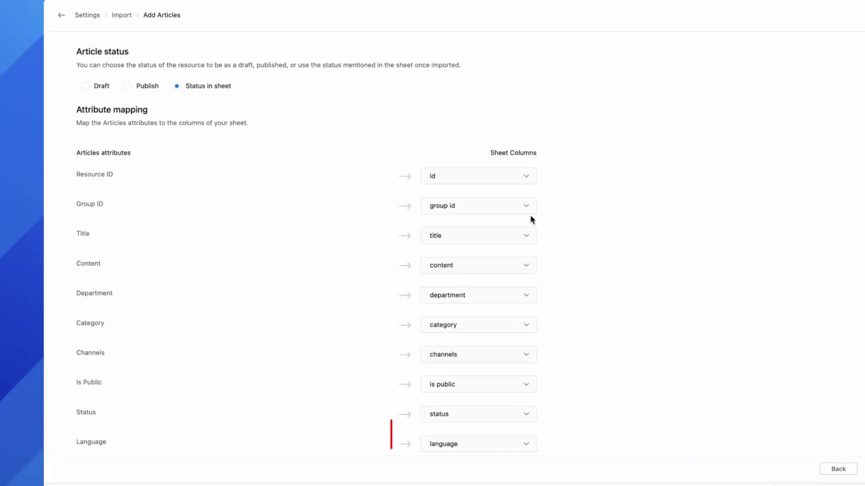
scroll(500, 439, "down", 1)
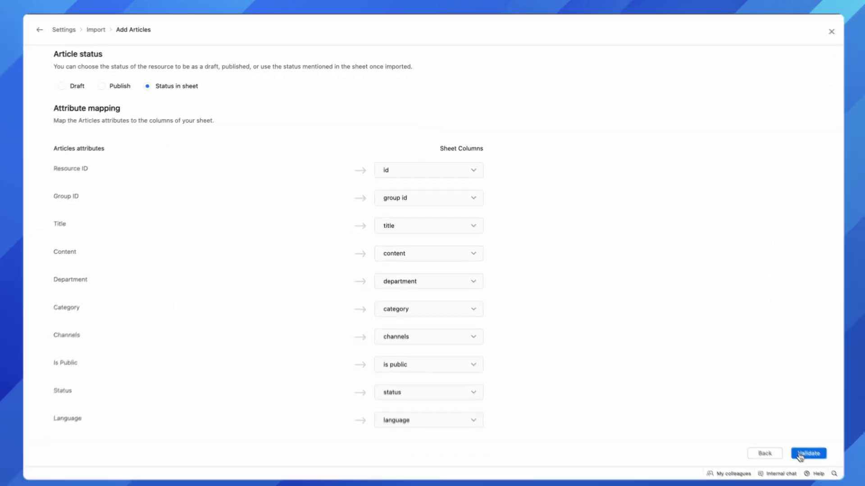
left_click(799, 455)
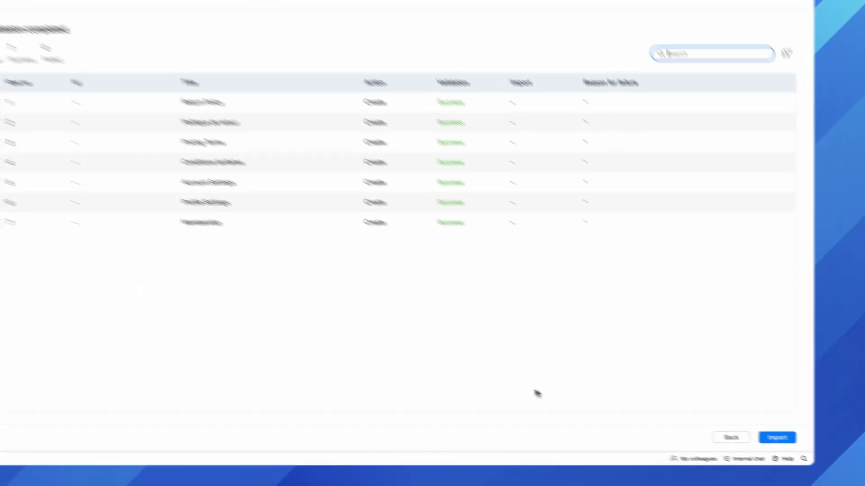
left_click(611, 383)
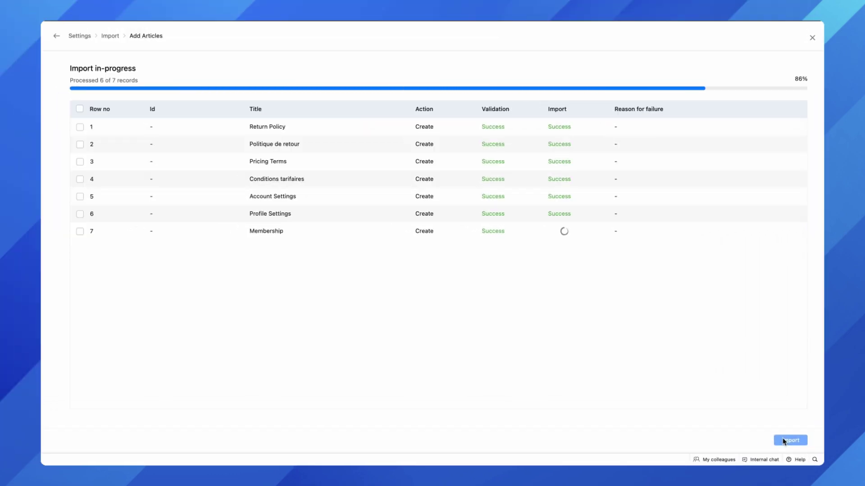
left_click(789, 440)
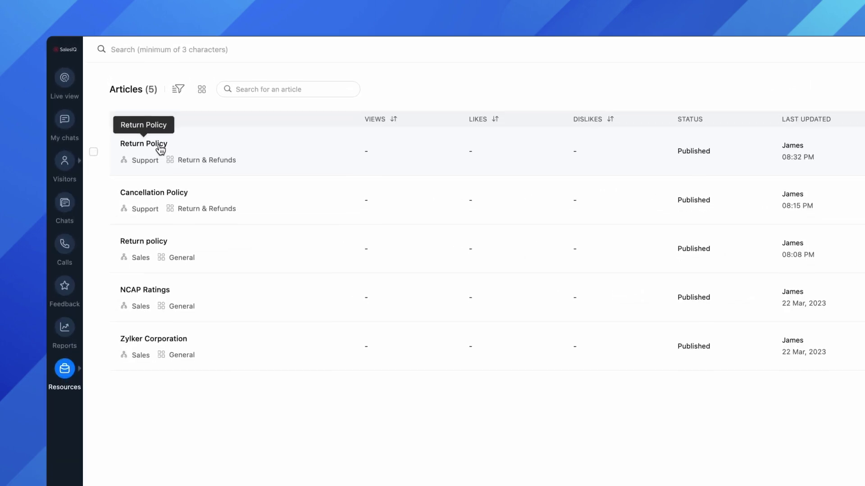
Open the imported Return Policy article, then begin an FAQ import from a file under Resources > FAQs.
left_click(160, 147)
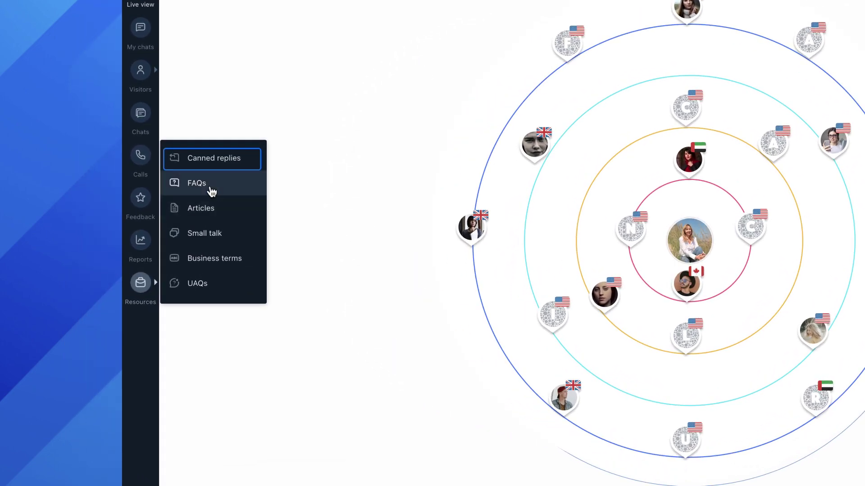
left_click(212, 192)
left_click(753, 106)
left_click(704, 162)
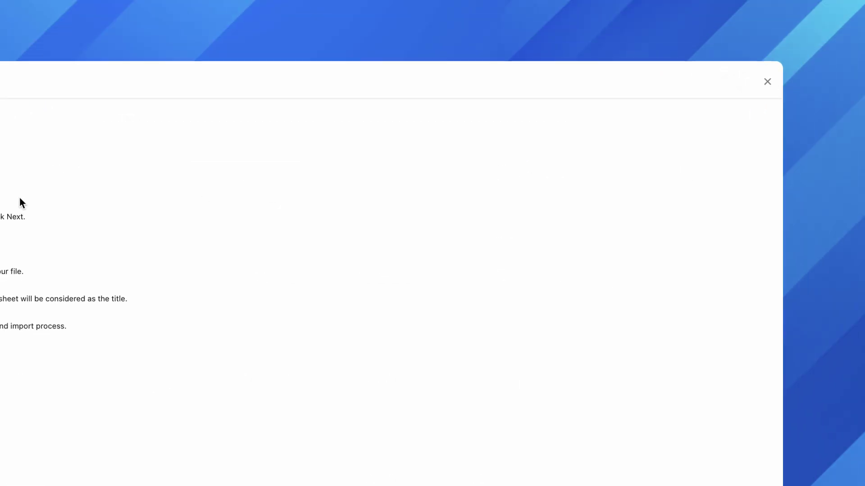